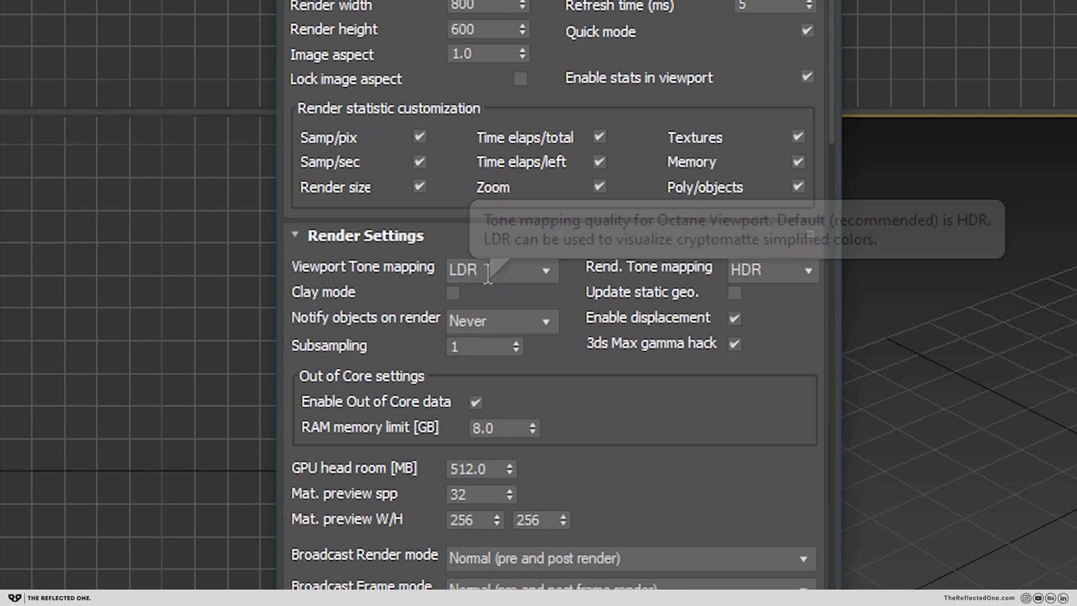
Step: Pick a viewport tone mapping mode, send the cabinet render to the frame buffer, and pan it
{"action": "left_click", "coordinate": [548, 271]}
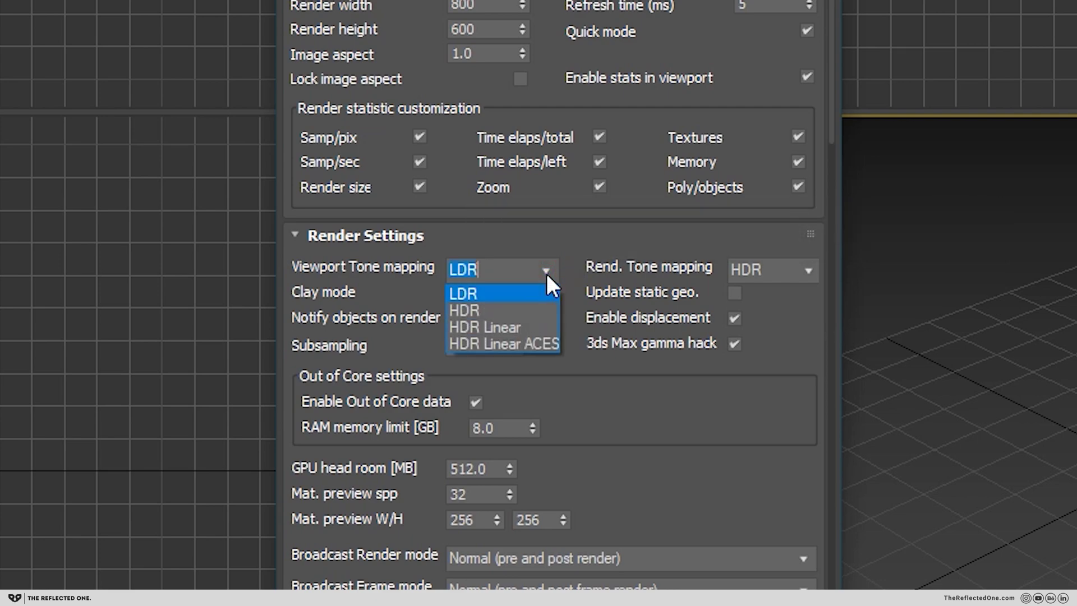
{"action": "left_click", "coordinate": [504, 310]}
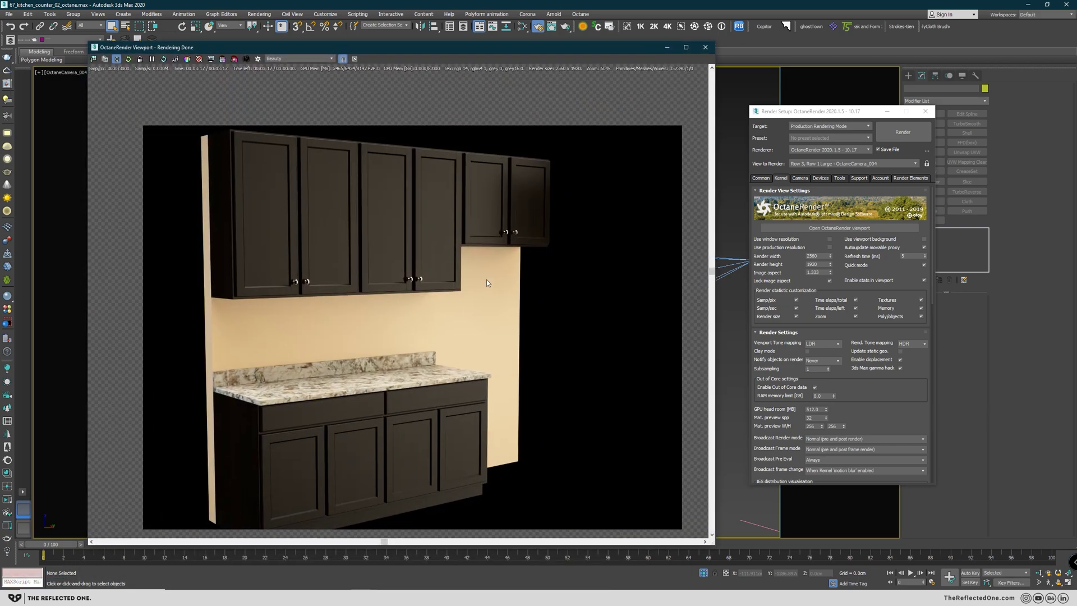
{"action": "scroll", "coordinate": [519, 211], "scroll_direction": "up", "scroll_amount": 2}
{"action": "scroll", "coordinate": [520, 205], "scroll_direction": "up", "scroll_amount": 2}
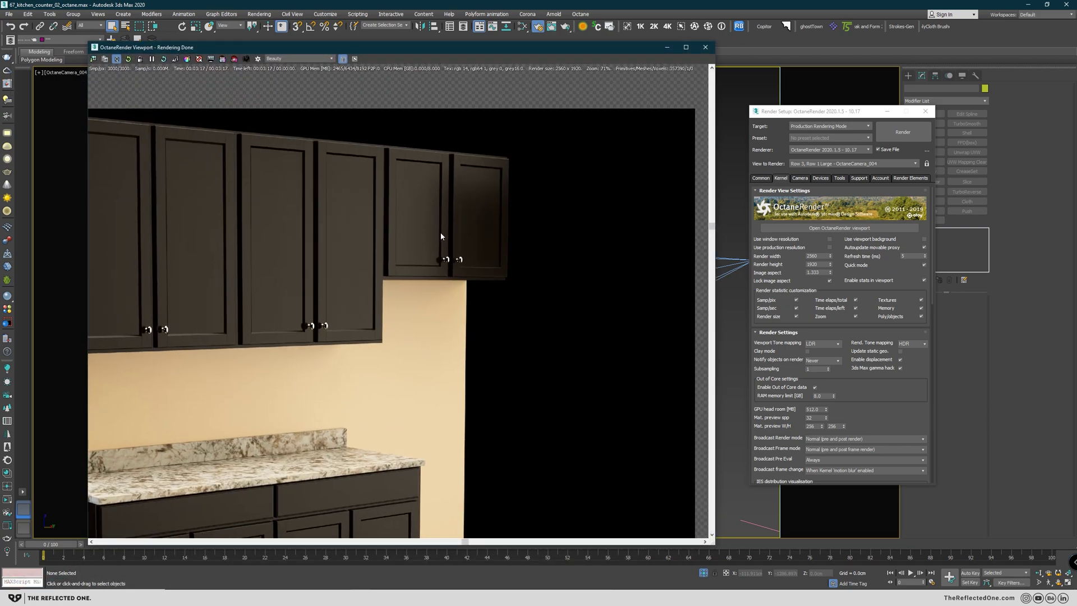
{"action": "scroll", "coordinate": [439, 231], "scroll_direction": "up", "scroll_amount": 2}
{"action": "scroll", "coordinate": [418, 284], "scroll_direction": "up", "scroll_amount": 2}
{"action": "scroll", "coordinate": [459, 244], "scroll_direction": "up", "scroll_amount": 1}
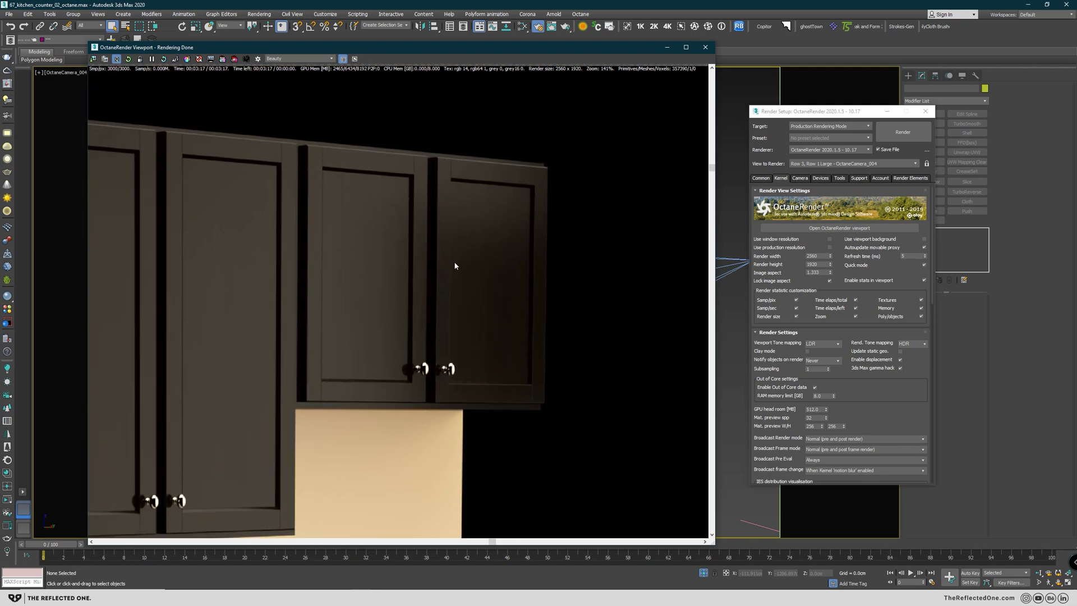
{"action": "scroll", "coordinate": [403, 253], "scroll_direction": "up", "scroll_amount": 1}
{"action": "scroll", "coordinate": [421, 290], "scroll_direction": "down", "scroll_amount": 1}
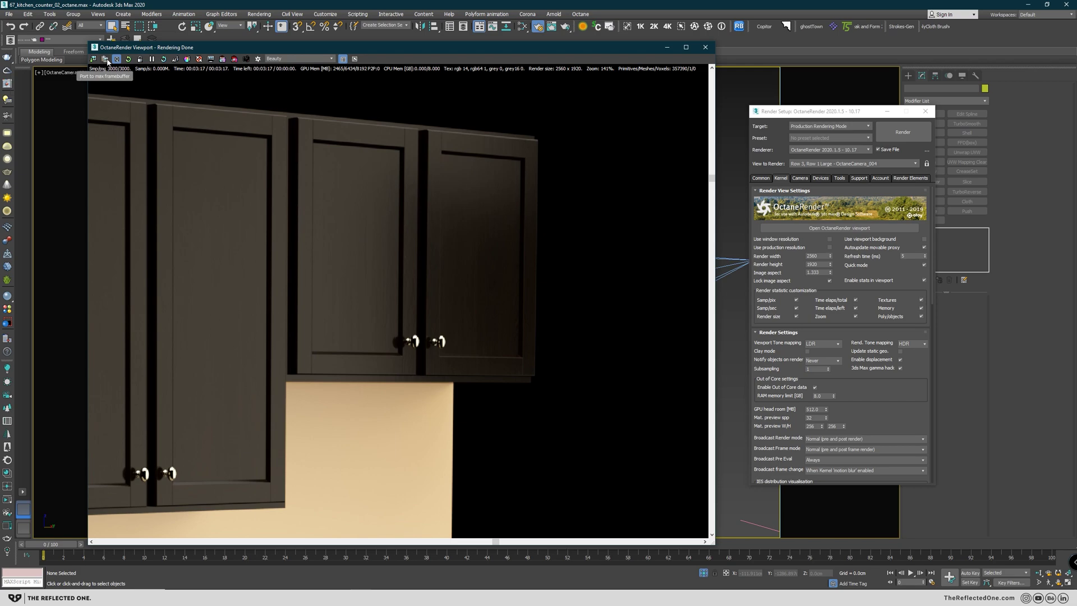
{"action": "left_click", "coordinate": [105, 59]}
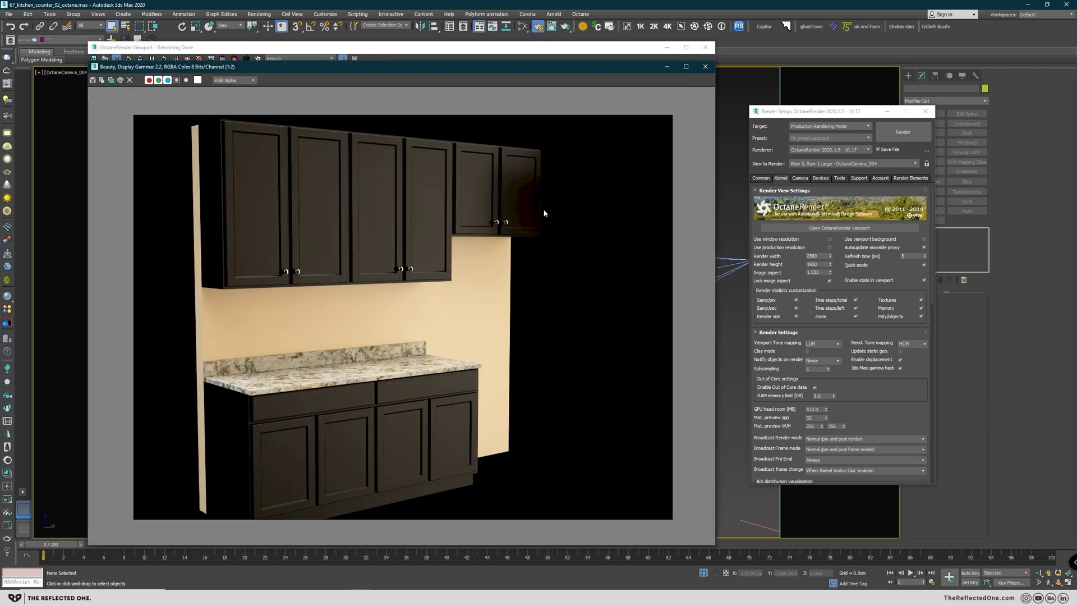
{"action": "scroll", "coordinate": [534, 227], "scroll_direction": "up", "scroll_amount": 1}
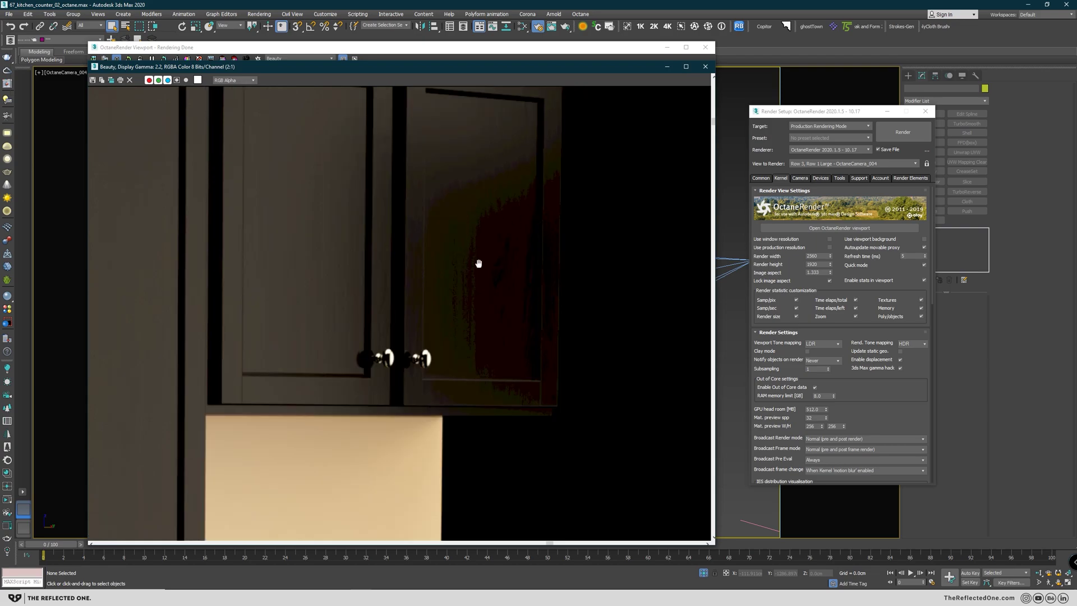
{"action": "middle_click_drag", "start_coordinate": [478, 263], "coordinate": [471, 256]}
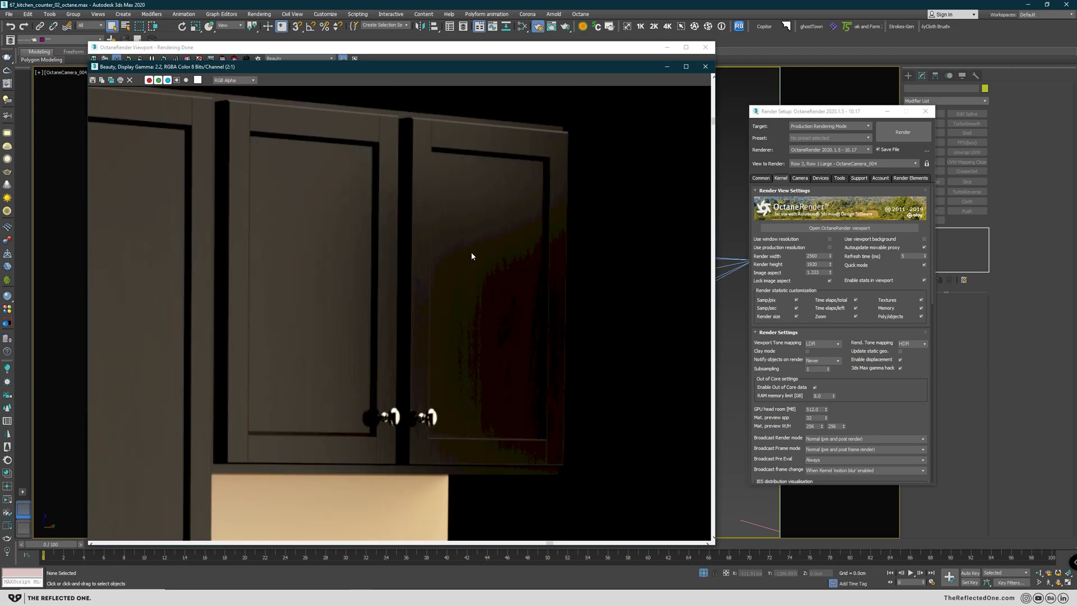
Step: Close the frame buffer and save the render to LDR_HDR as JPEG file 1
{"action": "left_click", "coordinate": [705, 67]}
{"action": "left_click", "coordinate": [94, 61]}
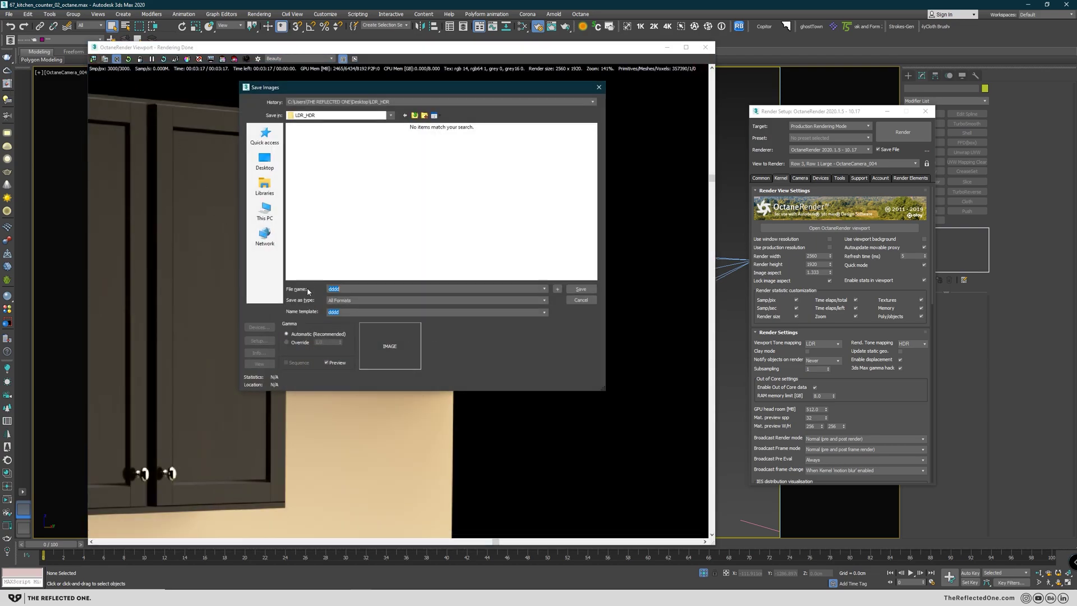
{"action": "left_click", "coordinate": [341, 300]}
{"action": "left_click", "coordinate": [354, 346]}
{"action": "left_click", "coordinate": [573, 288]}
{"action": "left_click", "coordinate": [390, 289]}
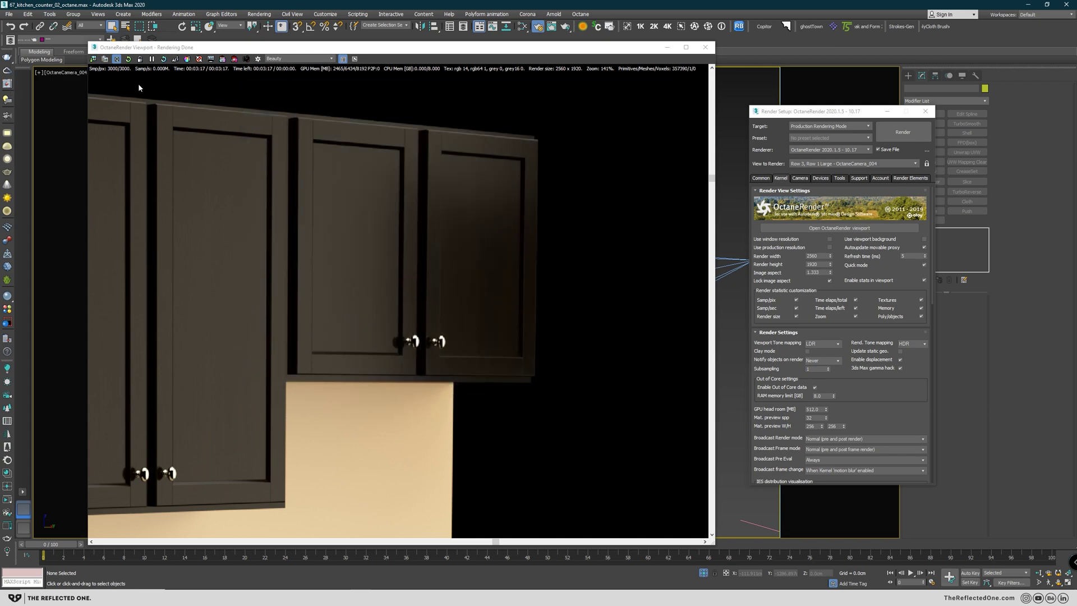
Step: Save the render again to LDR_HDR as OpenEXR file 2
{"action": "left_click", "coordinate": [94, 58]}
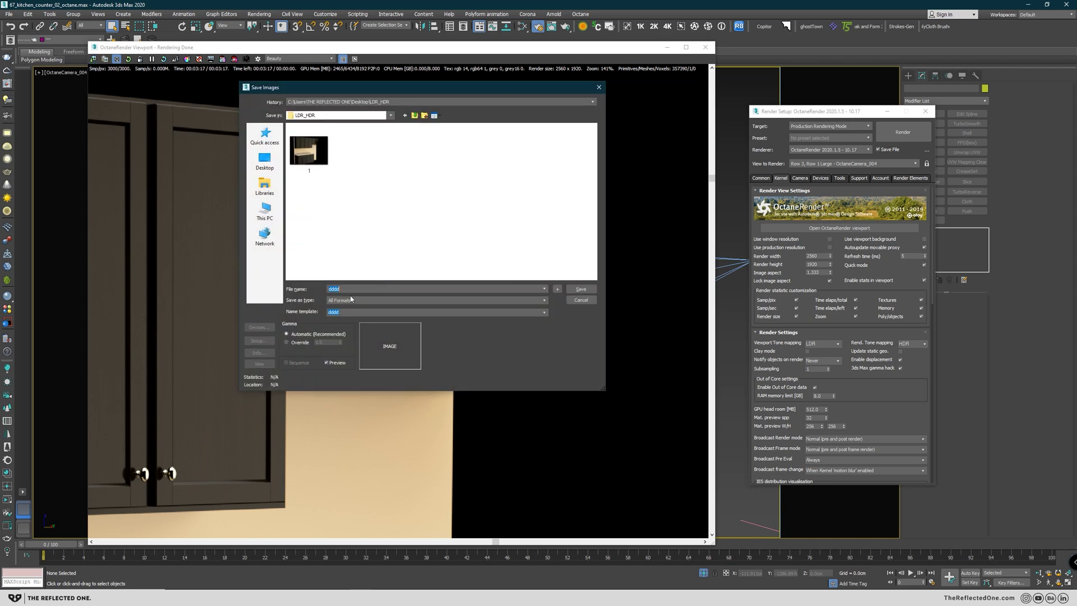
{"action": "type", "text": "2"}
{"action": "left_click", "coordinate": [349, 301]}
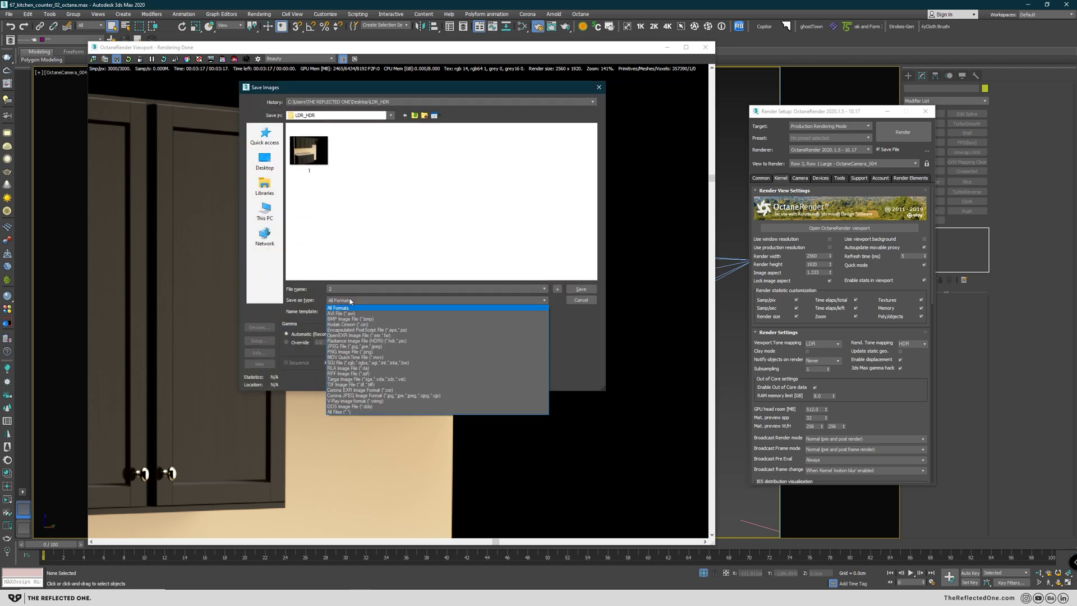
{"action": "left_click", "coordinate": [349, 336]}
{"action": "left_click", "coordinate": [572, 290]}
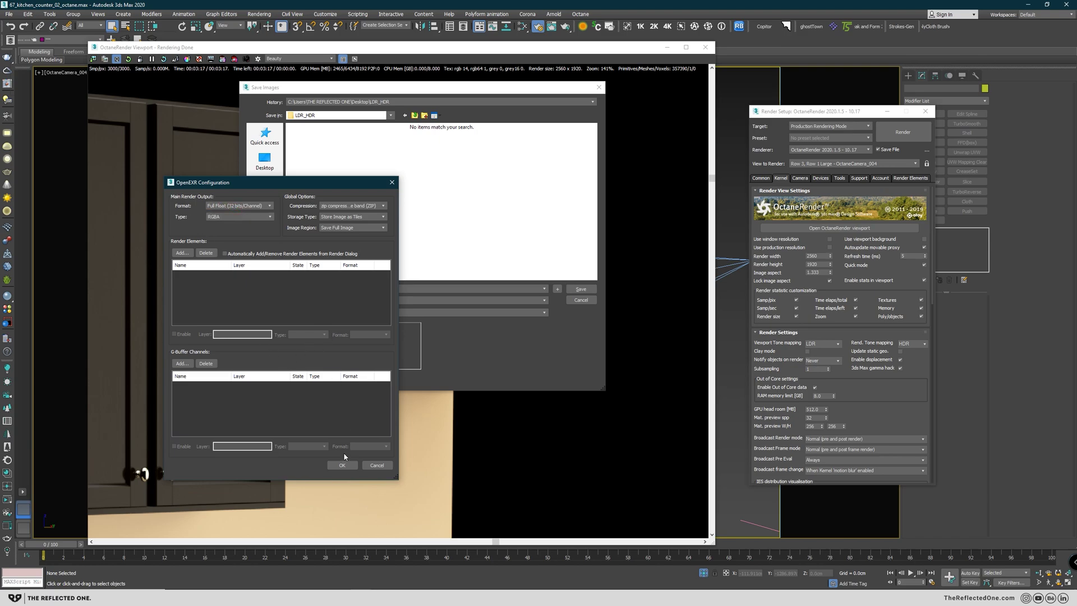
{"action": "left_click", "coordinate": [342, 465]}
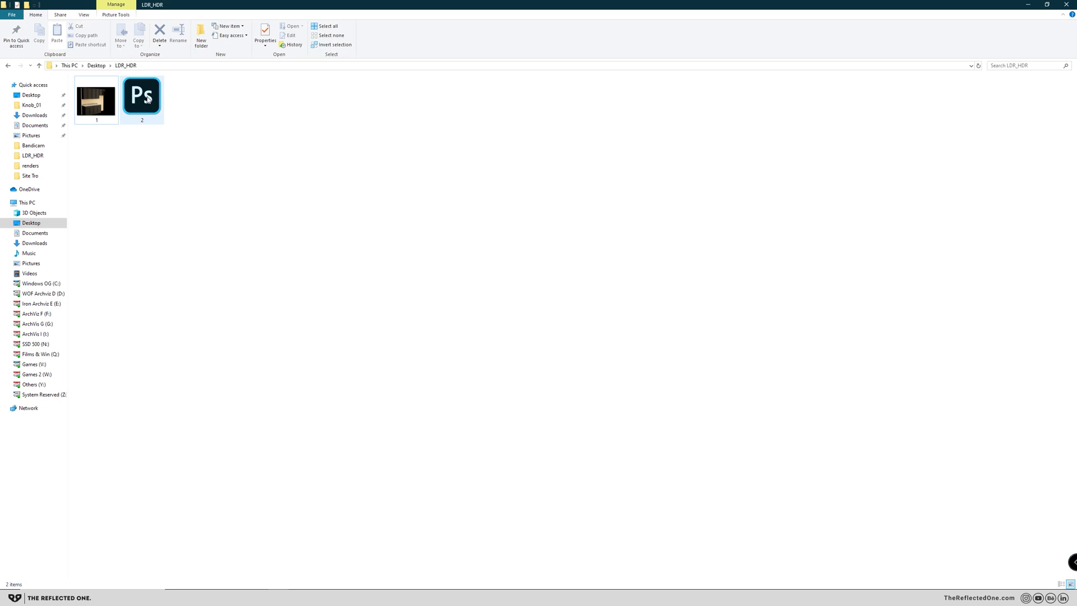
Step: Open the saved 2.exr cabinet render in Photoshop, then return to the Octane viewport
{"action": "left_click_drag", "start_coordinate": [148, 99], "coordinate": [147, 100]}
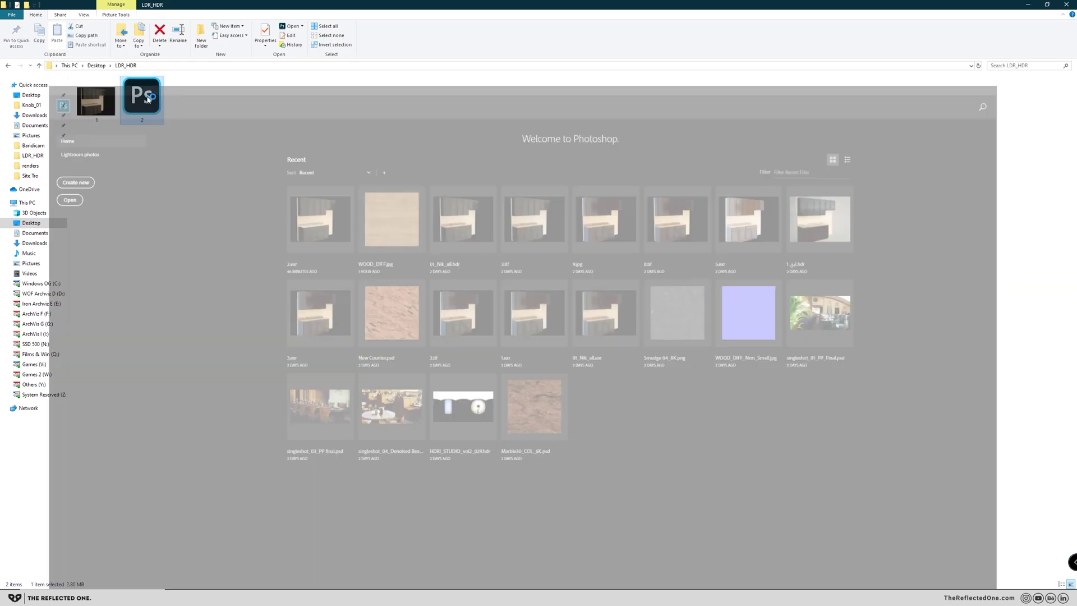
{"action": "left_click", "coordinate": [432, 151]}
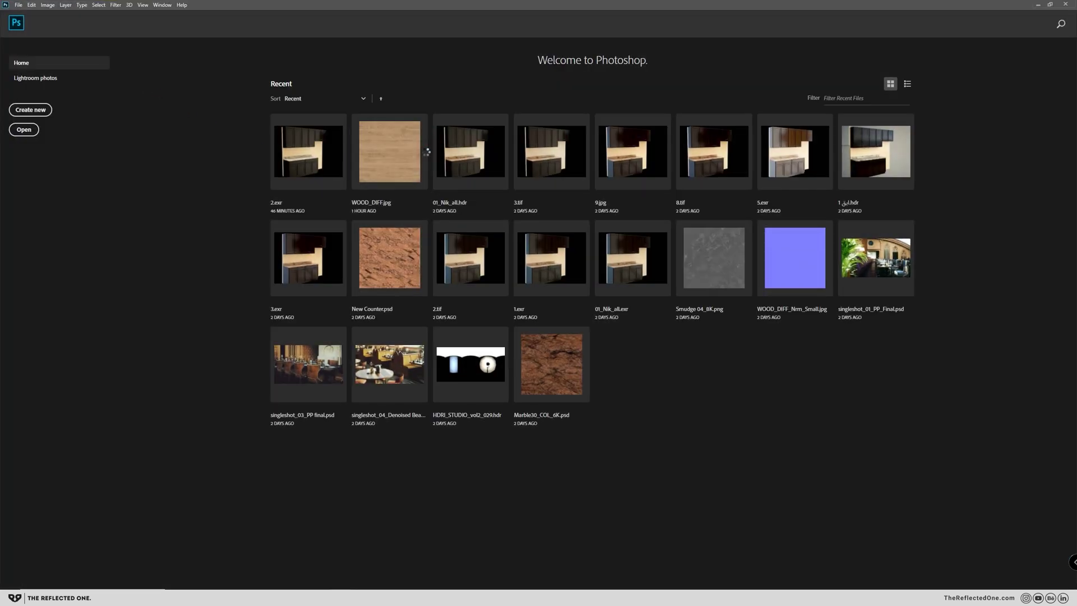
{"action": "scroll", "coordinate": [592, 157], "scroll_direction": "up", "scroll_amount": 5, "text": "alt"}
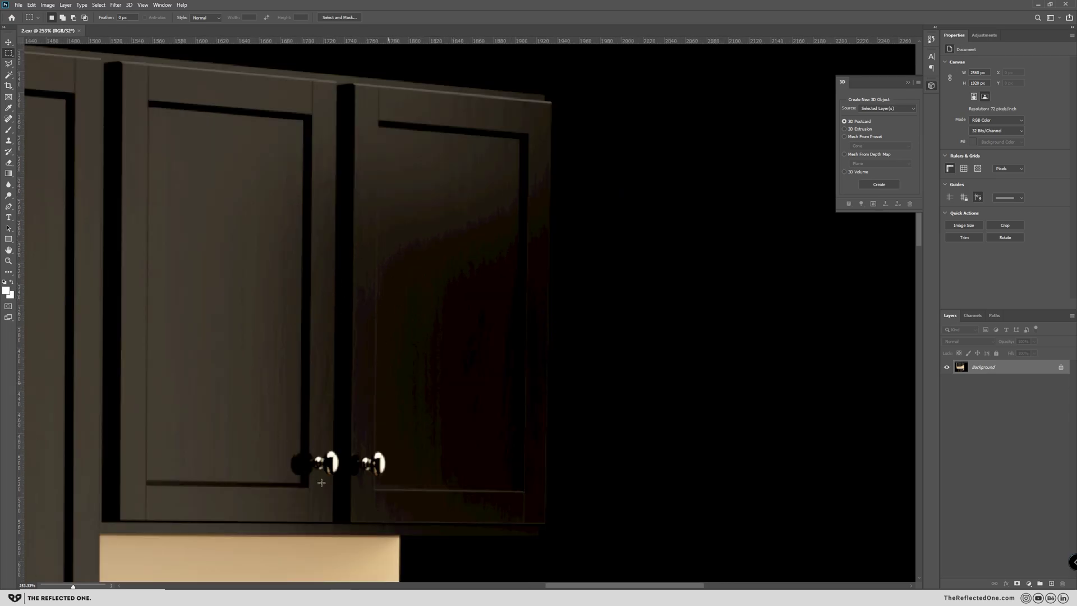
{"action": "left_click", "coordinate": [404, 555]}
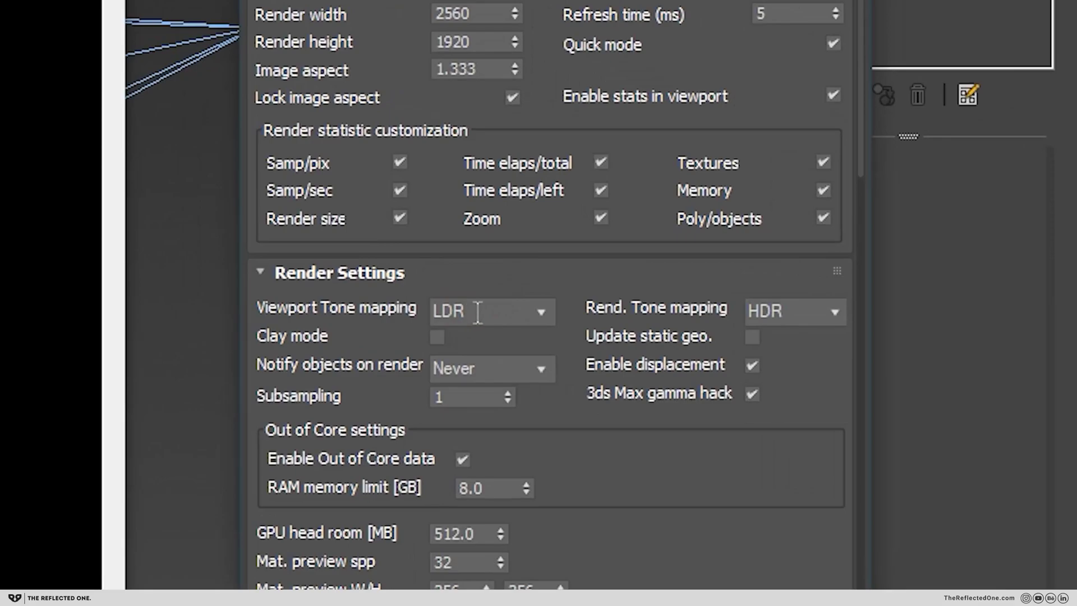
Step: Switch viewport tone mapping to HDR and save the render as JPEG 3 at maximum quality
{"action": "left_click", "coordinate": [543, 311]}
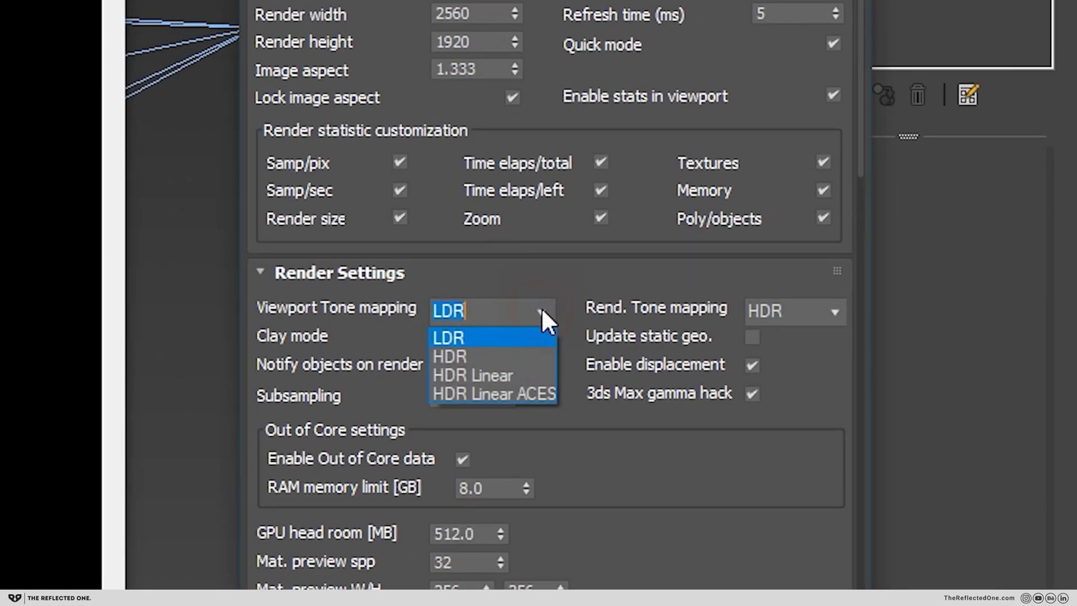
{"action": "left_click", "coordinate": [472, 356]}
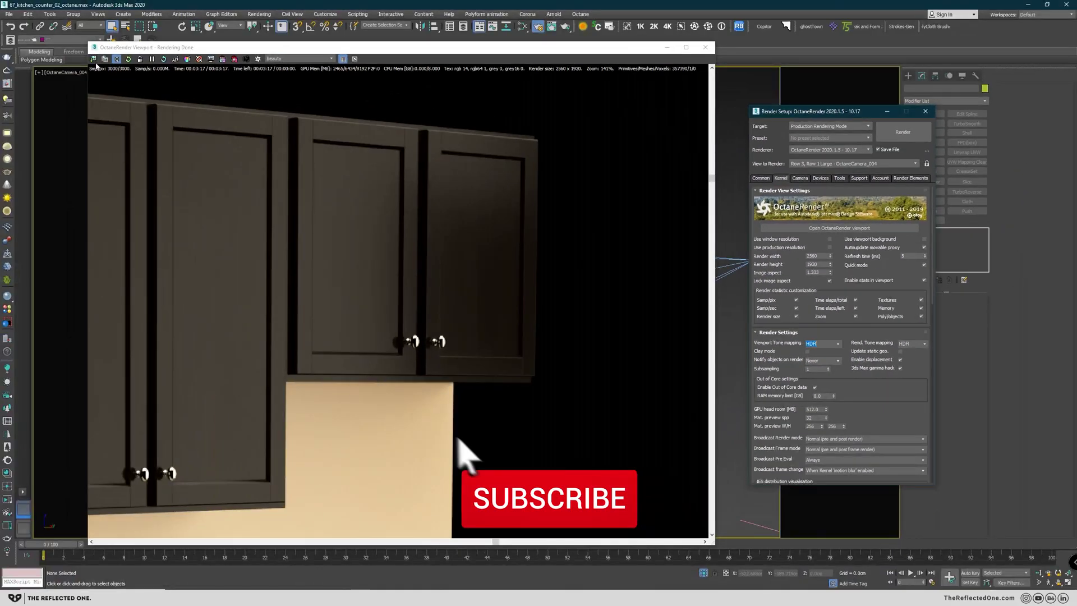
{"action": "left_click", "coordinate": [95, 59]}
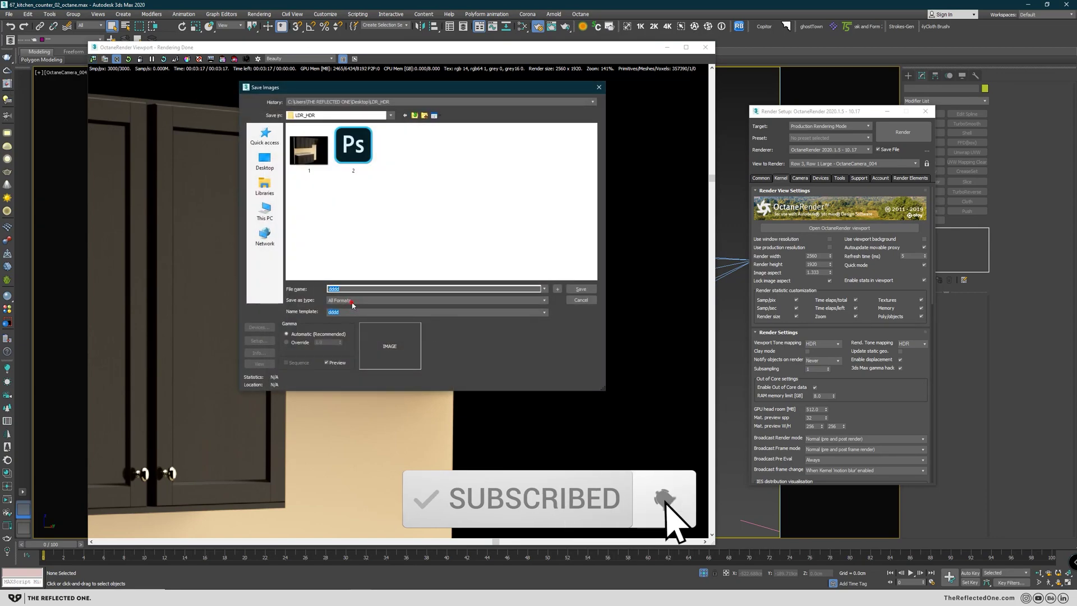
{"action": "left_click", "coordinate": [353, 300]}
{"action": "left_click", "coordinate": [350, 339]}
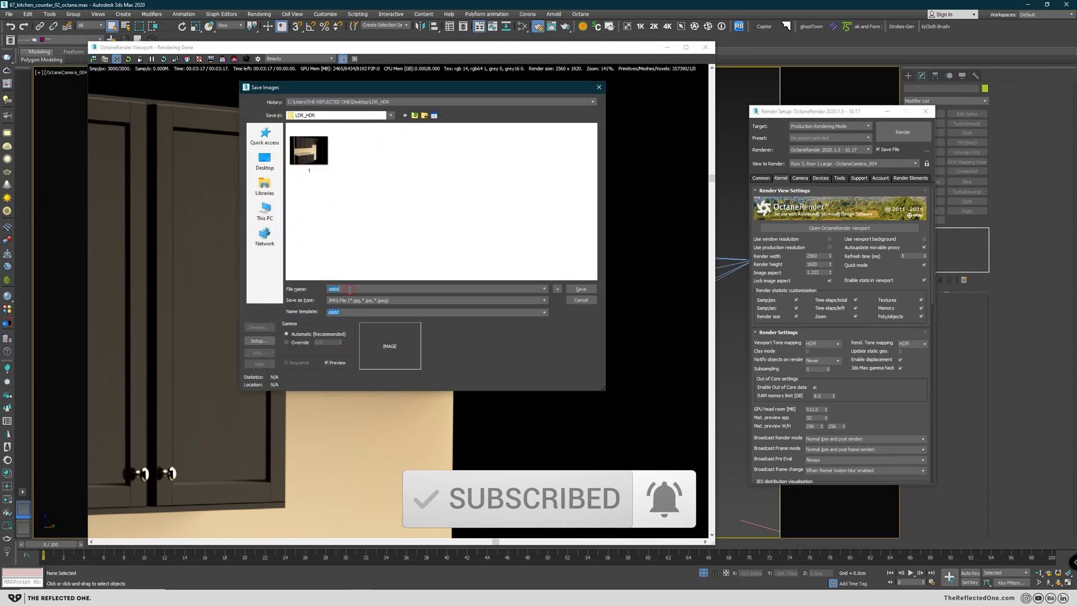
{"action": "left_click", "coordinate": [580, 289]}
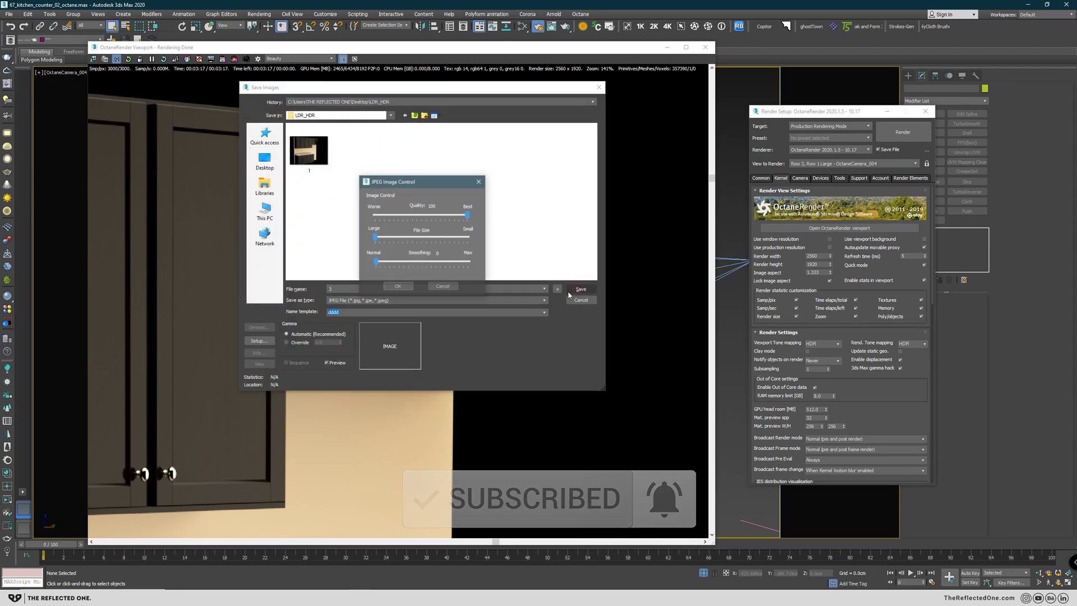
{"action": "left_click", "coordinate": [397, 288]}
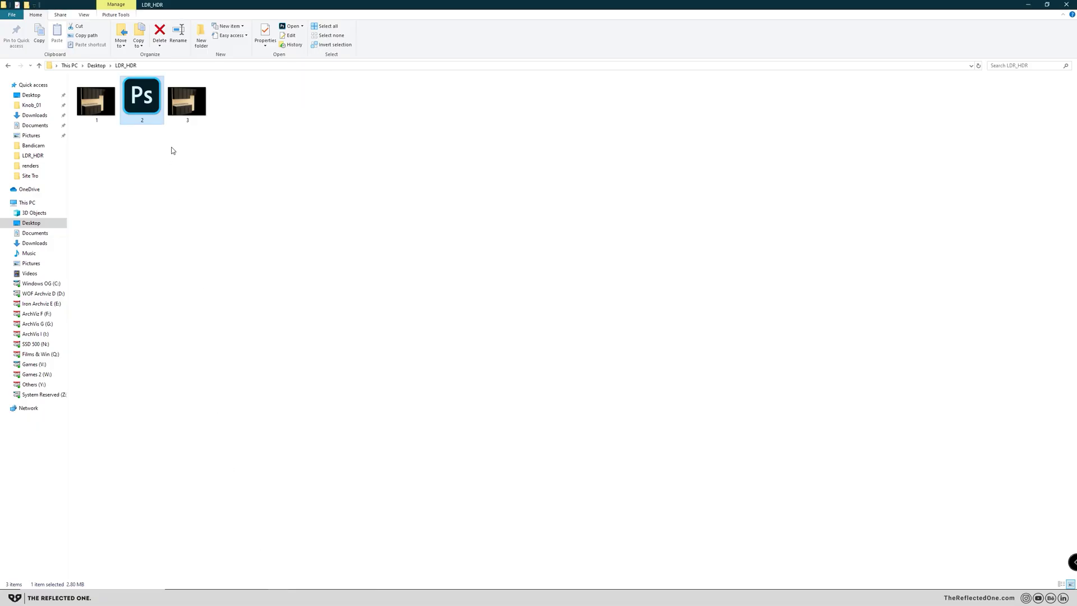
Step: Open JPEG render 3 in Windows Photo Viewer and pan across the cabinets
{"action": "double_click", "coordinate": [187, 102]}
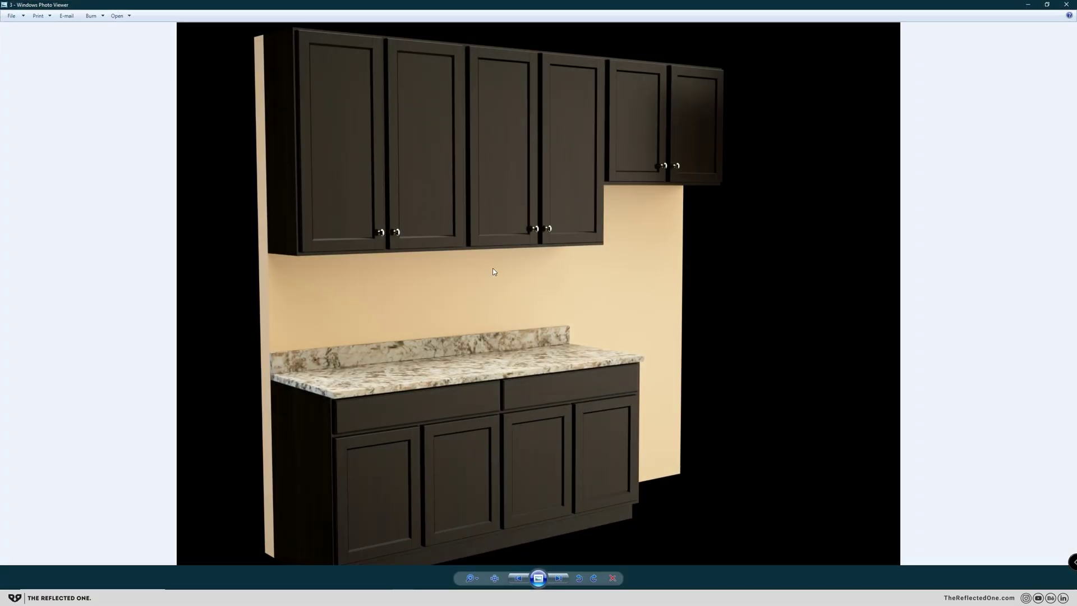
{"action": "scroll", "coordinate": [495, 271], "scroll_direction": "up", "scroll_amount": 3}
{"action": "scroll", "coordinate": [448, 282], "scroll_direction": "up", "scroll_amount": 2}
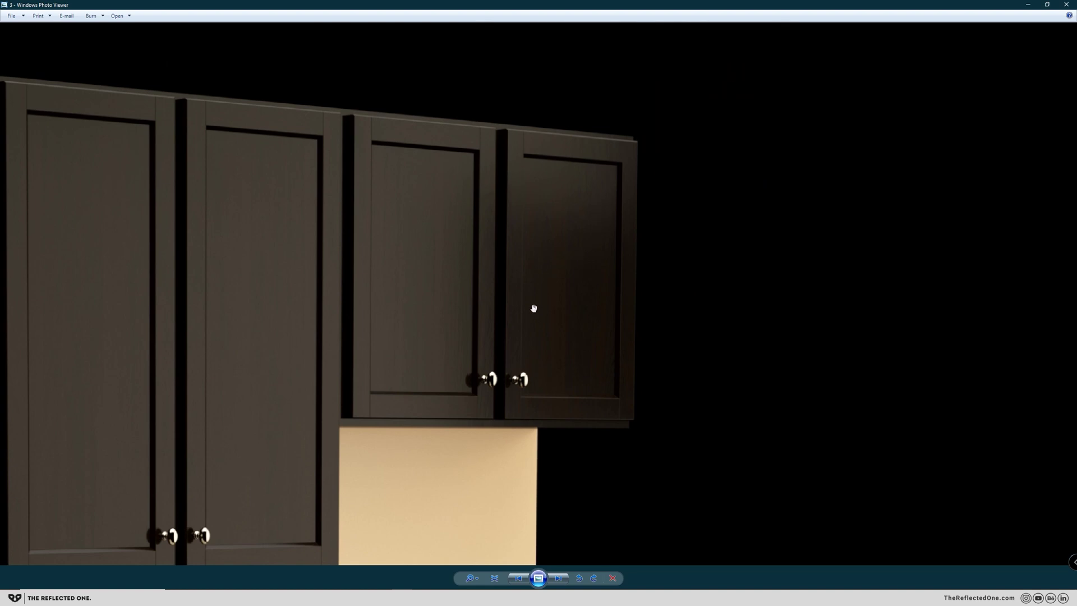
{"action": "left_click_drag", "start_coordinate": [534, 309], "coordinate": [543, 173]}
{"action": "scroll", "coordinate": [472, 213], "scroll_direction": "down", "scroll_amount": 3}
{"action": "scroll", "coordinate": [473, 253], "scroll_direction": "up", "scroll_amount": 2}
{"action": "scroll", "coordinate": [469, 379], "scroll_direction": "up", "scroll_amount": 2}
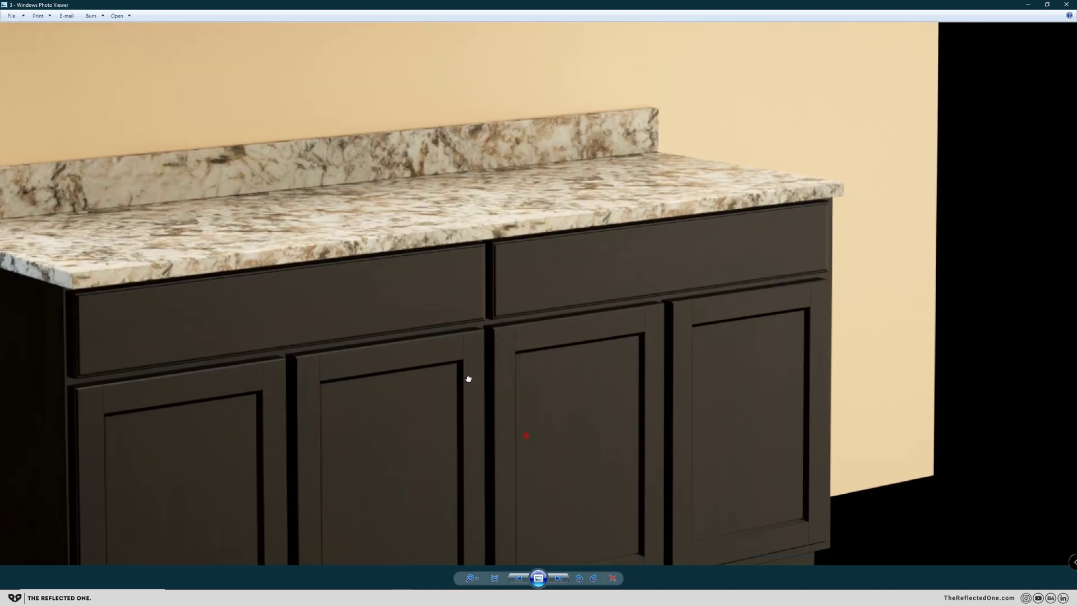
{"action": "scroll", "coordinate": [469, 379], "scroll_direction": "down", "scroll_amount": 2}
{"action": "scroll", "coordinate": [560, 279], "scroll_direction": "down", "scroll_amount": 2}
{"action": "scroll", "coordinate": [474, 87], "scroll_direction": "up", "scroll_amount": 1}
{"action": "scroll", "coordinate": [571, 243], "scroll_direction": "down", "scroll_amount": 3}
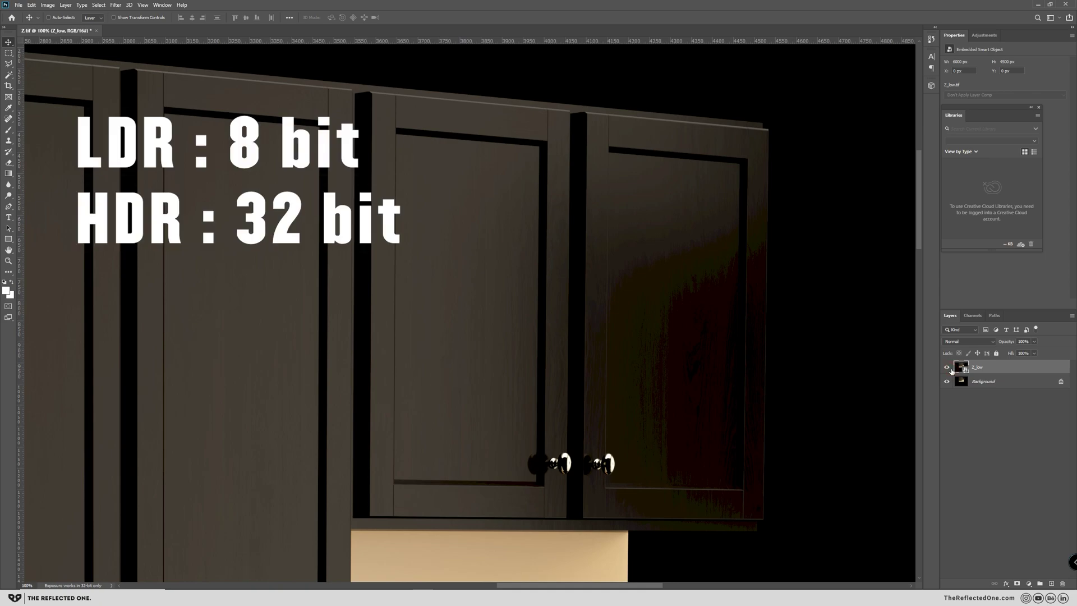
{"action": "scroll", "coordinate": [793, 435], "scroll_direction": "up", "scroll_amount": 2, "text": "alt"}
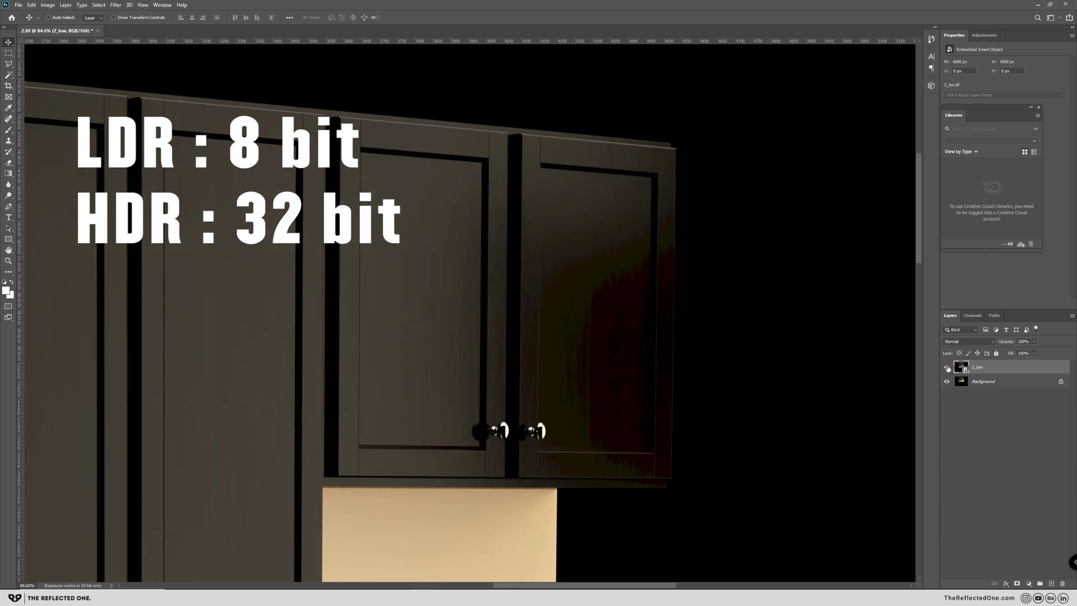
{"action": "scroll", "coordinate": [587, 332], "scroll_direction": "up", "scroll_amount": 2, "text": "alt"}
Step: Toggle the Z_low layer's visibility on and off against the background cabinet render
{"action": "left_click", "coordinate": [945, 367]}
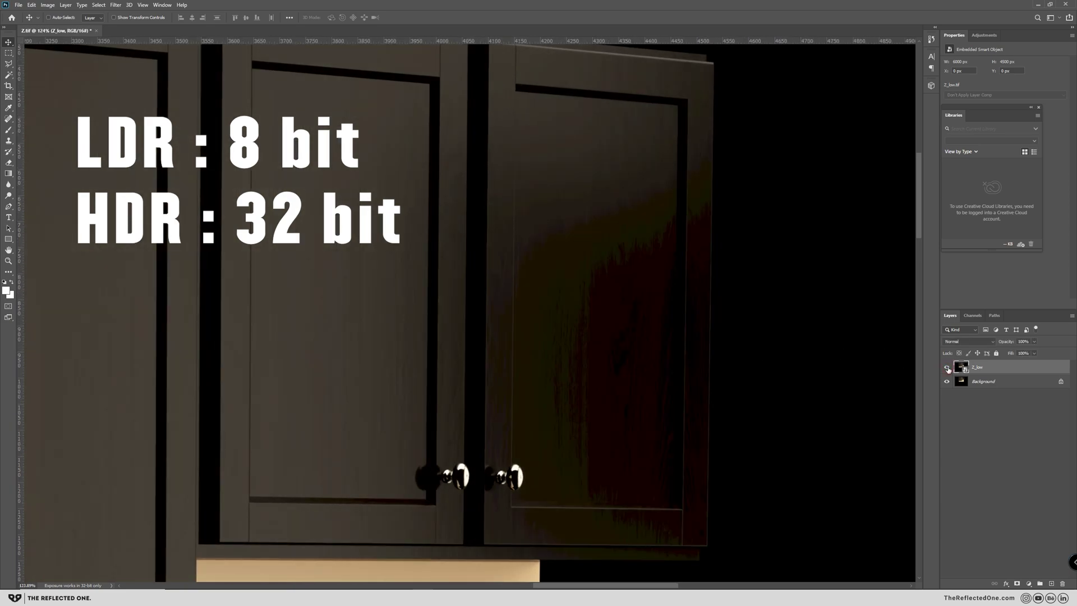
{"action": "left_click", "coordinate": [946, 368]}
{"action": "left_click", "coordinate": [947, 367]}
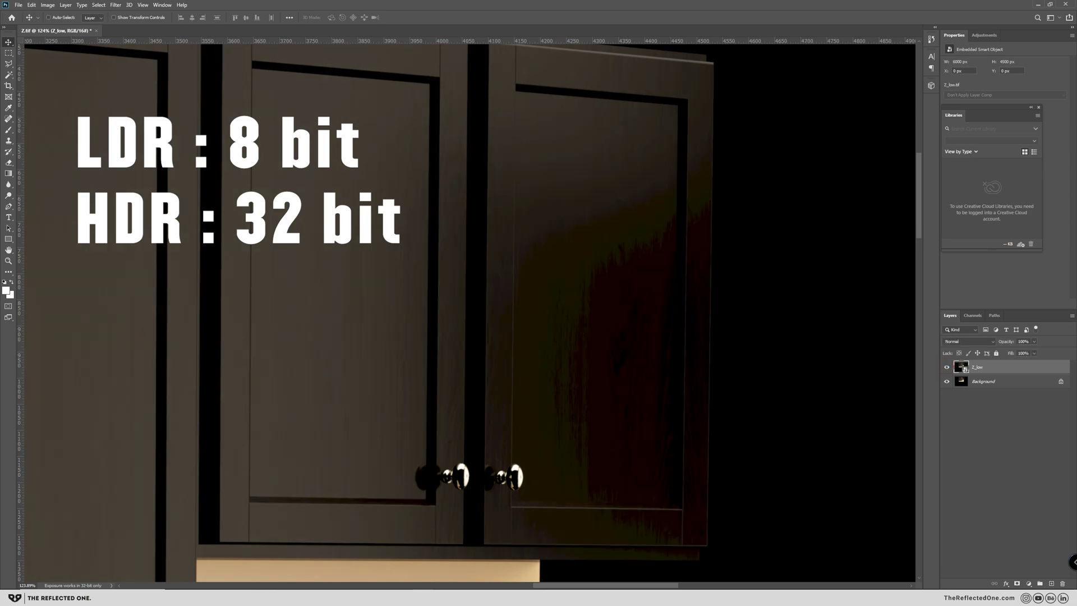